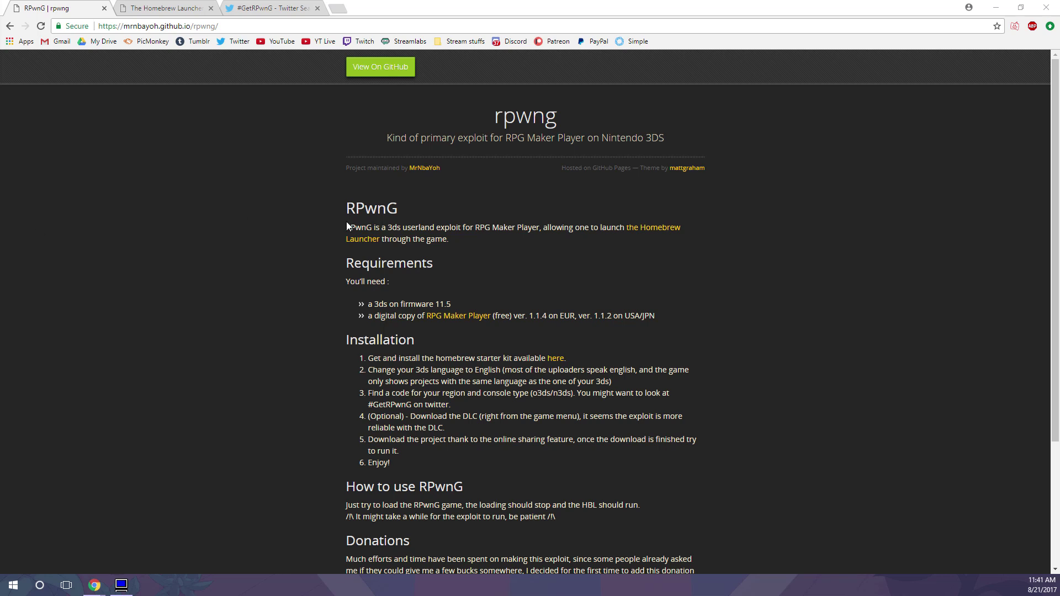
scroll(241, 316, down, 3)
scroll(242, 315, up, 3)
scroll(366, 299, down, 1)
drag(355, 299, 473, 406)
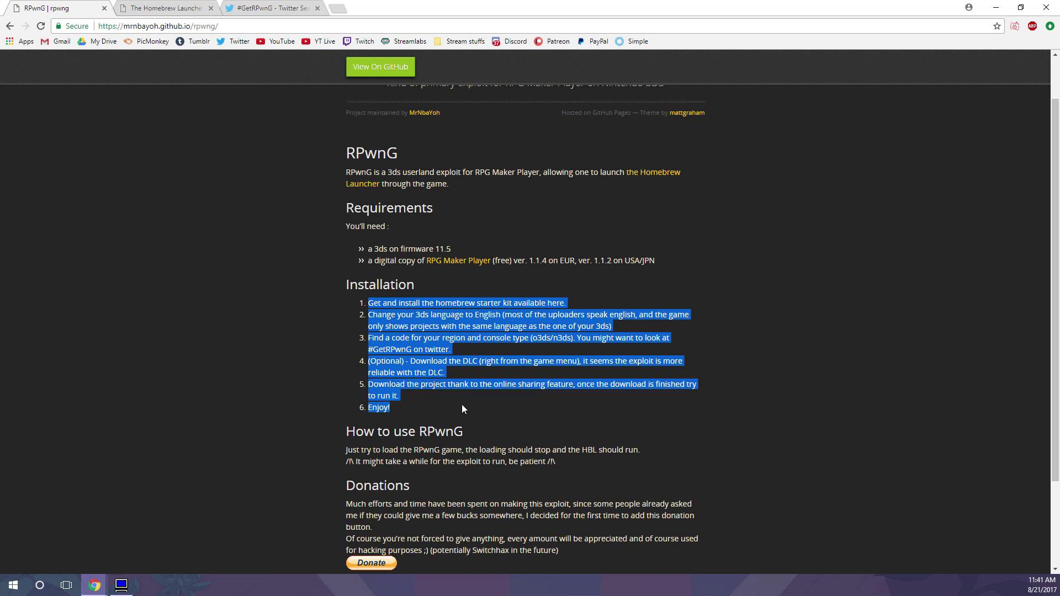
click(451, 373)
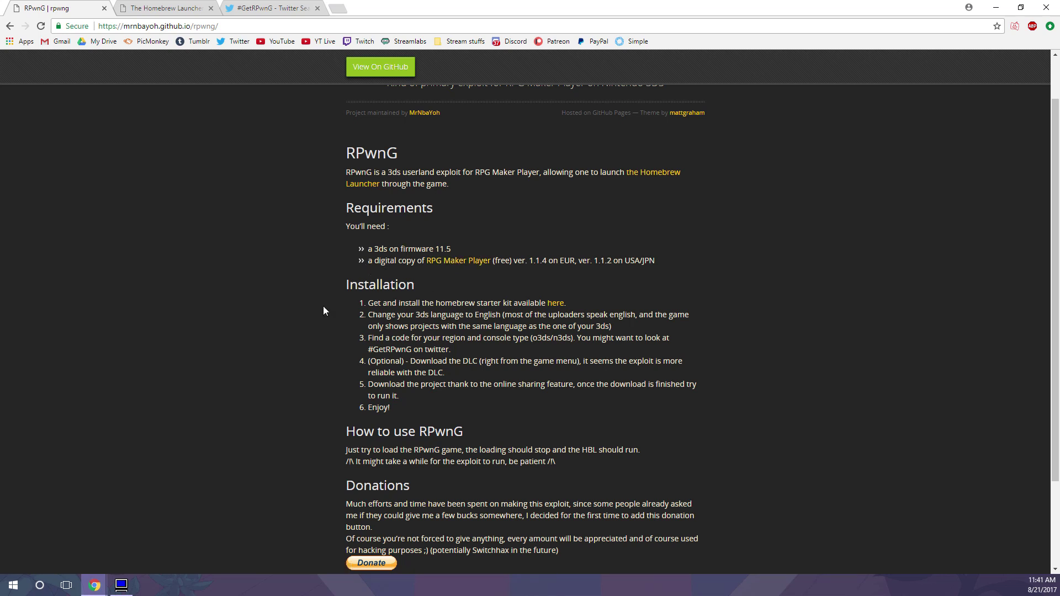
scroll(270, 303, down, 1)
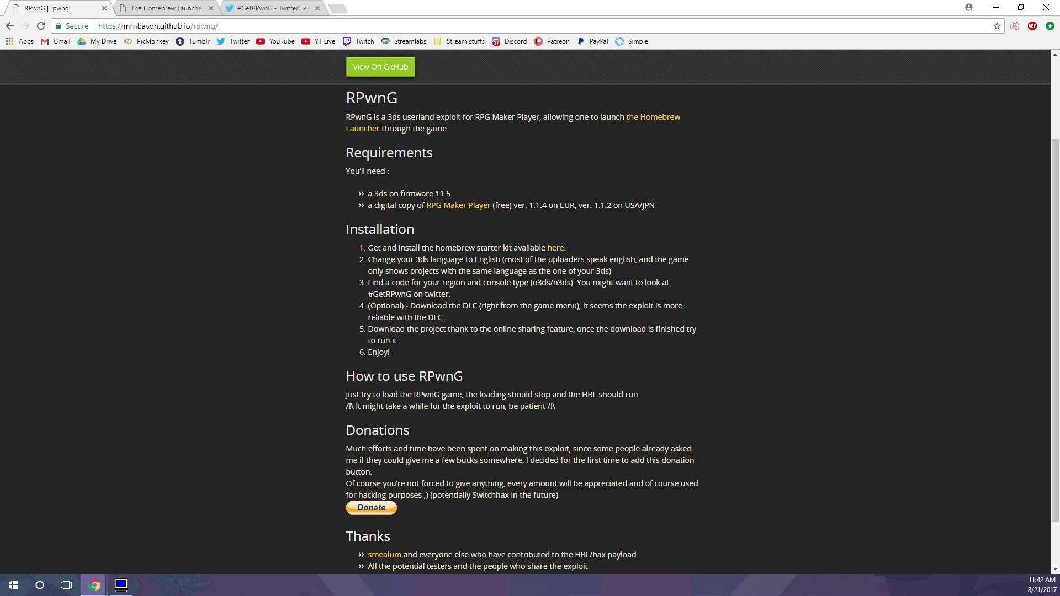
drag(463, 309, 410, 307)
click(401, 315)
scroll(396, 284, down, 1)
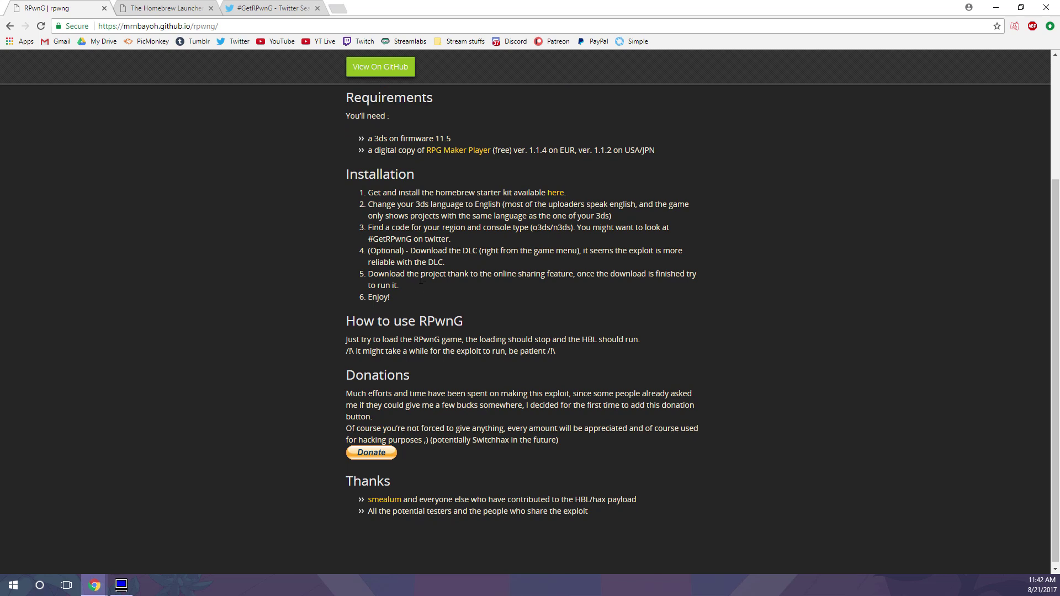
drag(413, 283, 365, 273)
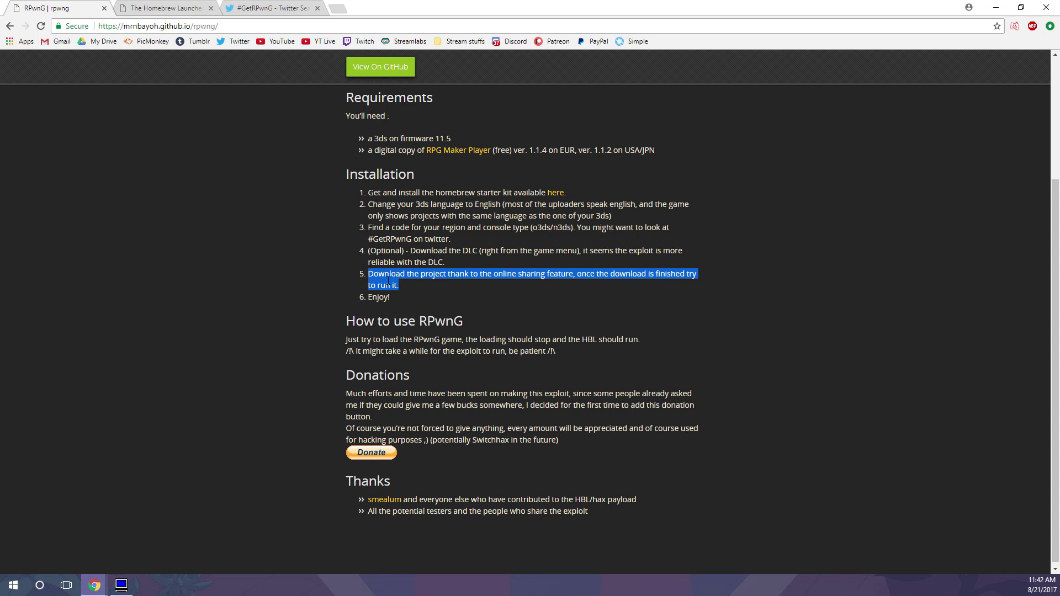
click(196, 325)
scroll(197, 325, up, 2)
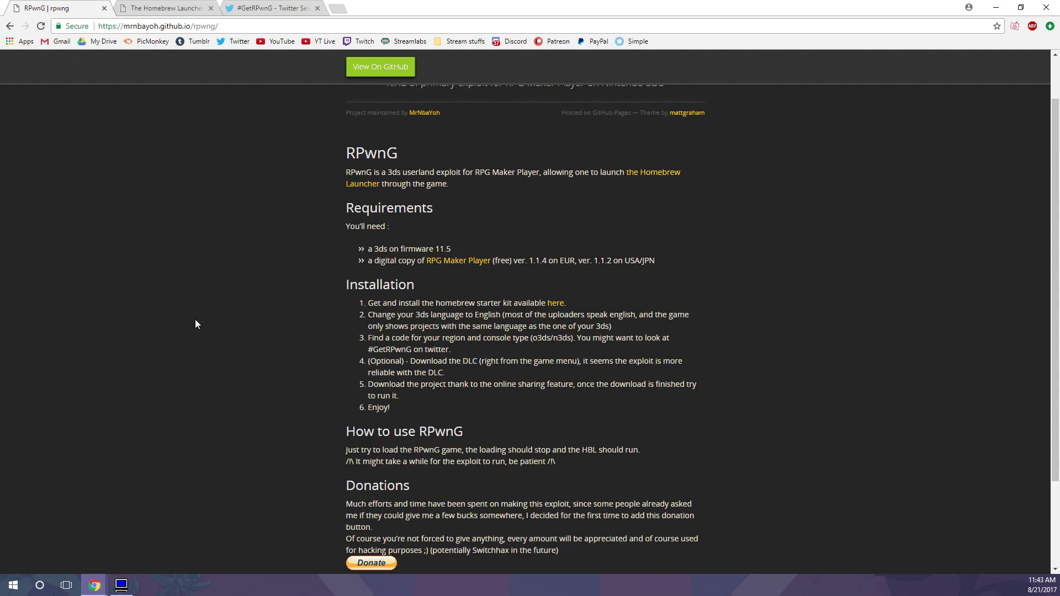
- On the Homebrew Launcher site, download the starter kit from Preparing your SD card as starter (1).zip
click(166, 8)
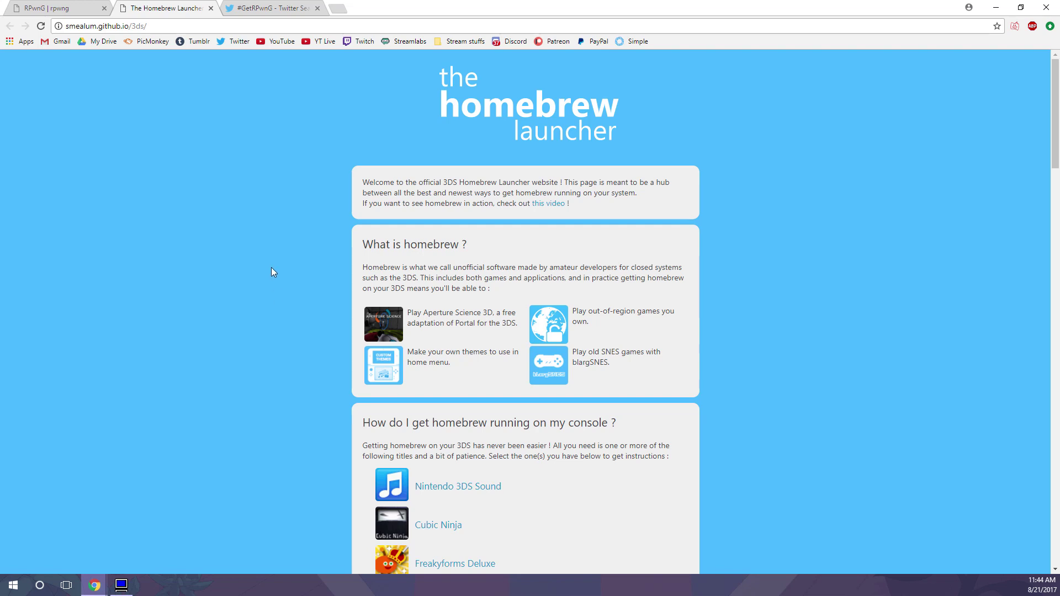
scroll(271, 268, down, 11)
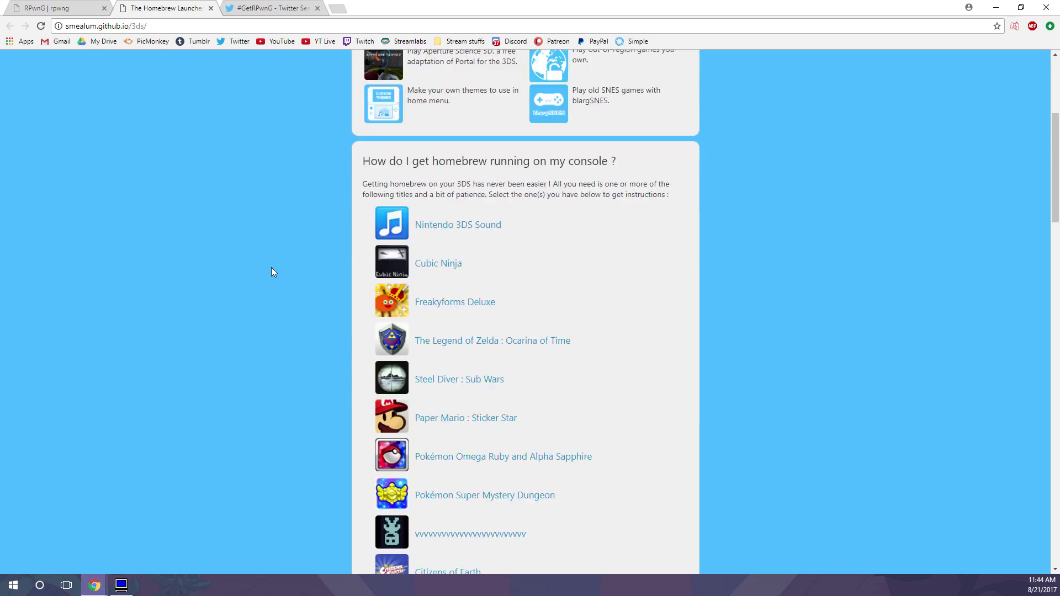
scroll(271, 272, down, 6)
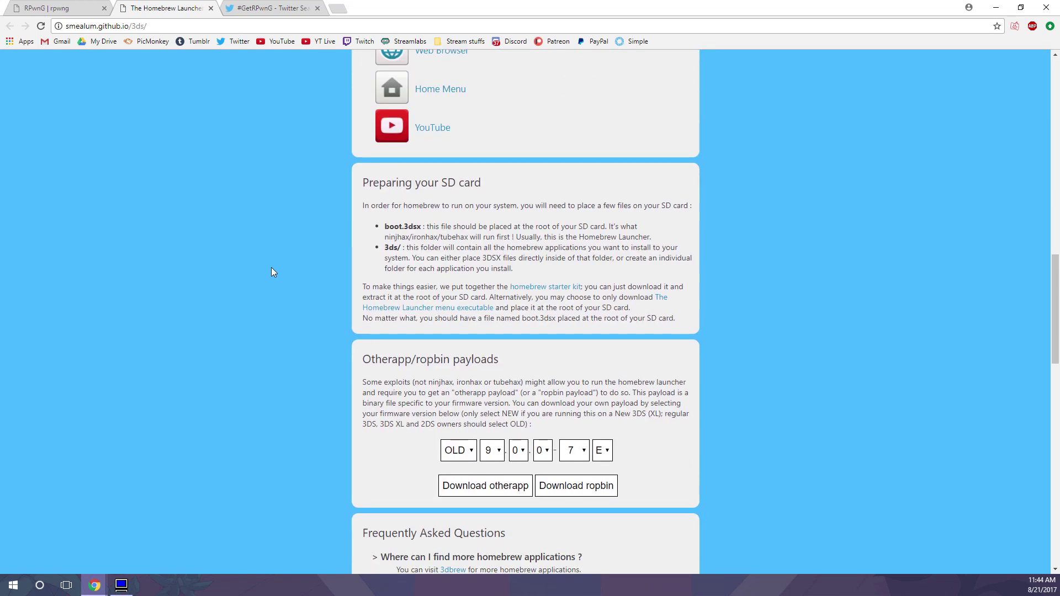
drag(363, 182, 643, 318)
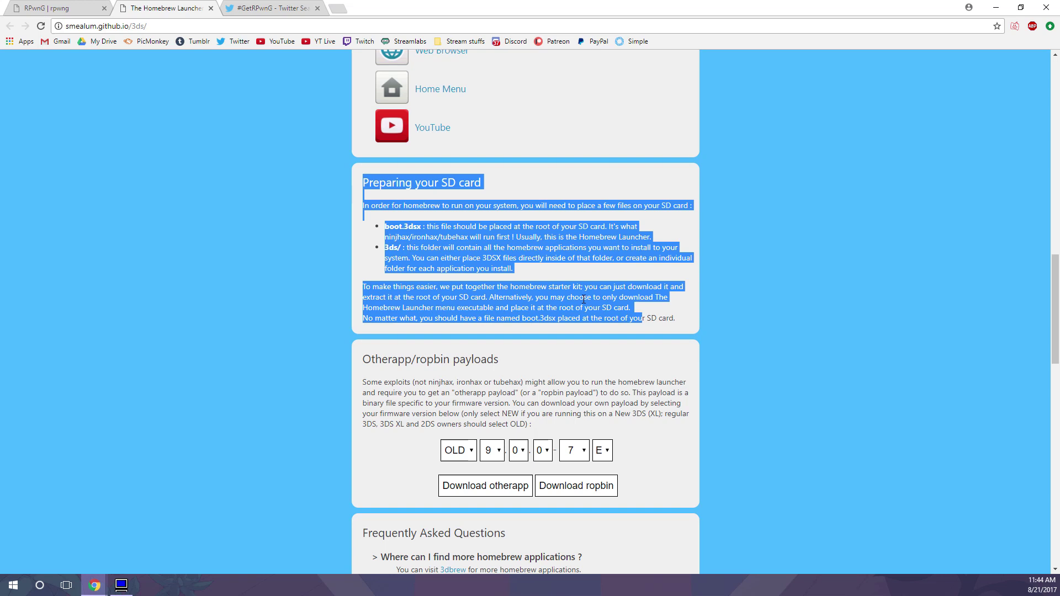
click(563, 301)
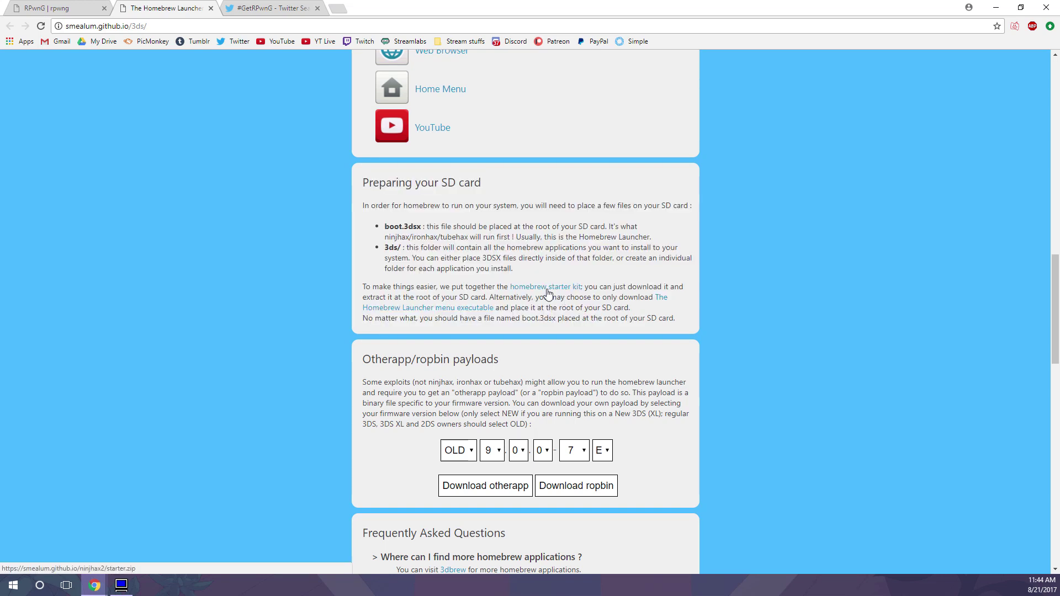
click(548, 293)
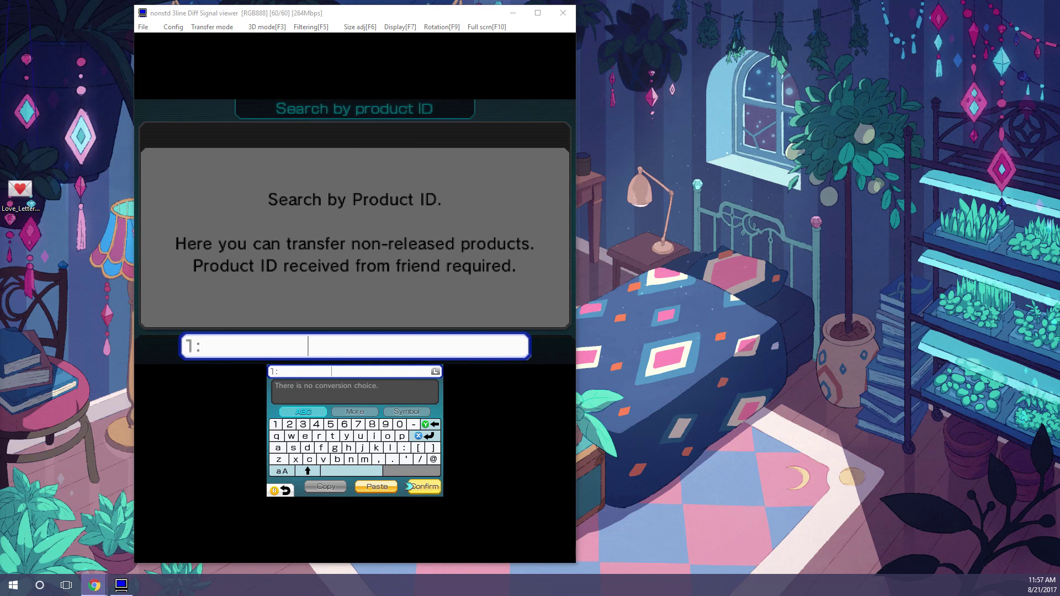
- Type 82iykhm0 into the Search by Product ID field and commit it
text(82)
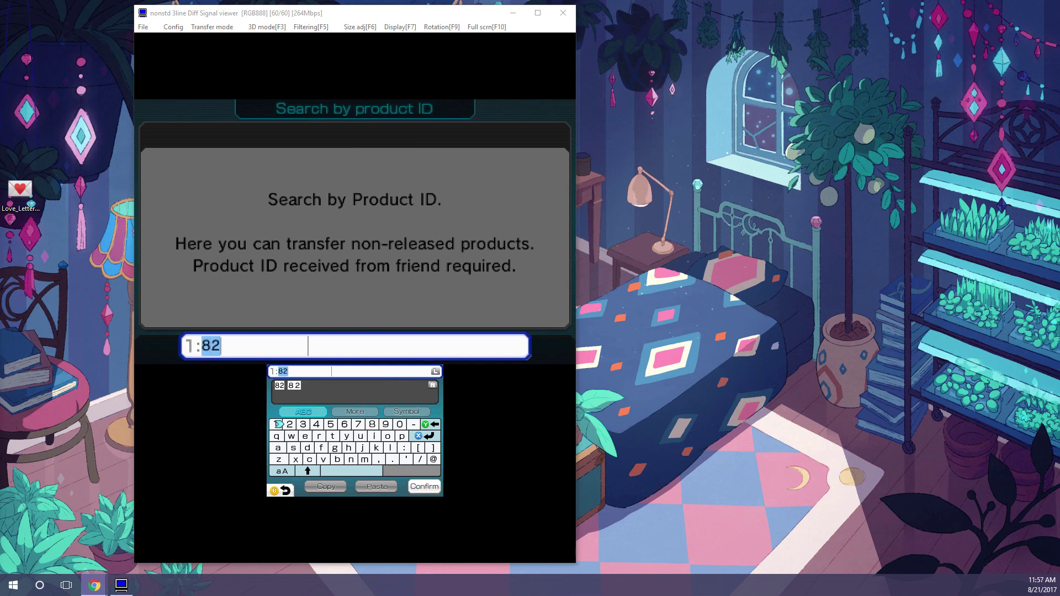
text(iy)
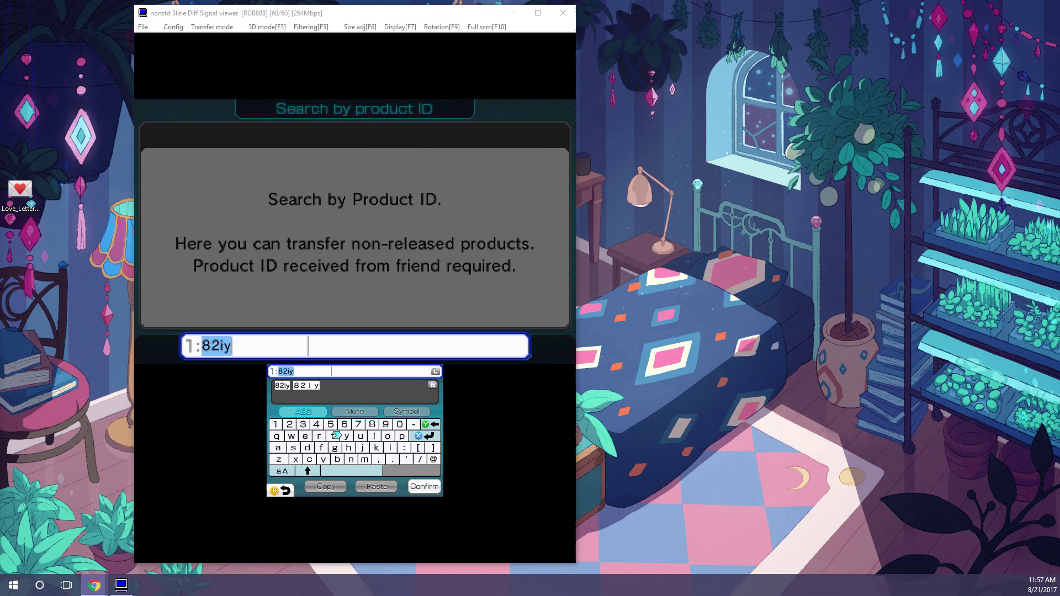
text(khm0)
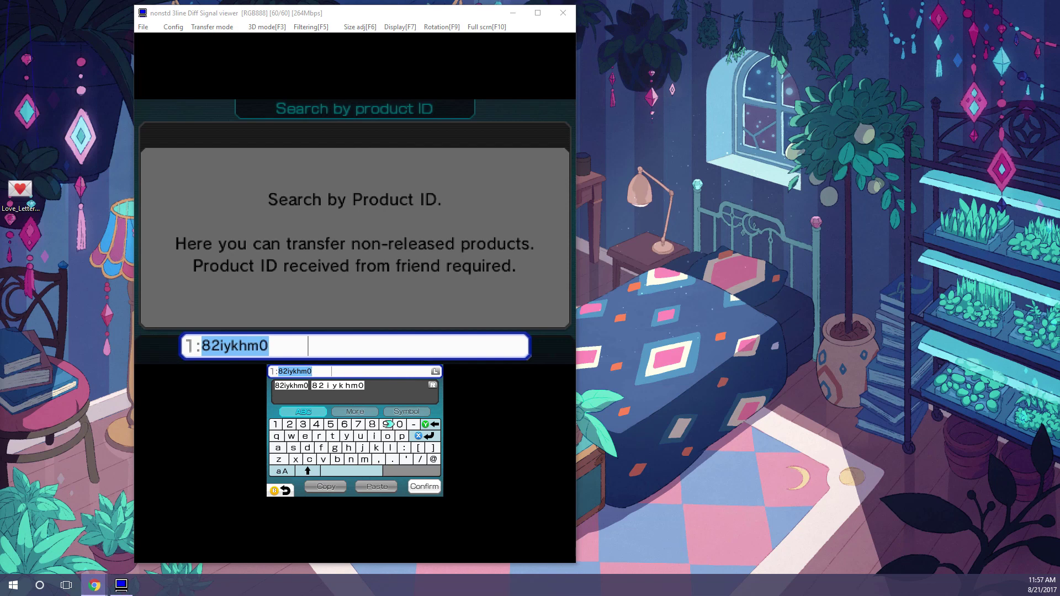
key(Return)
- Search the ID, accept the RPwnG download, and save the project to slot 1
key(Return)
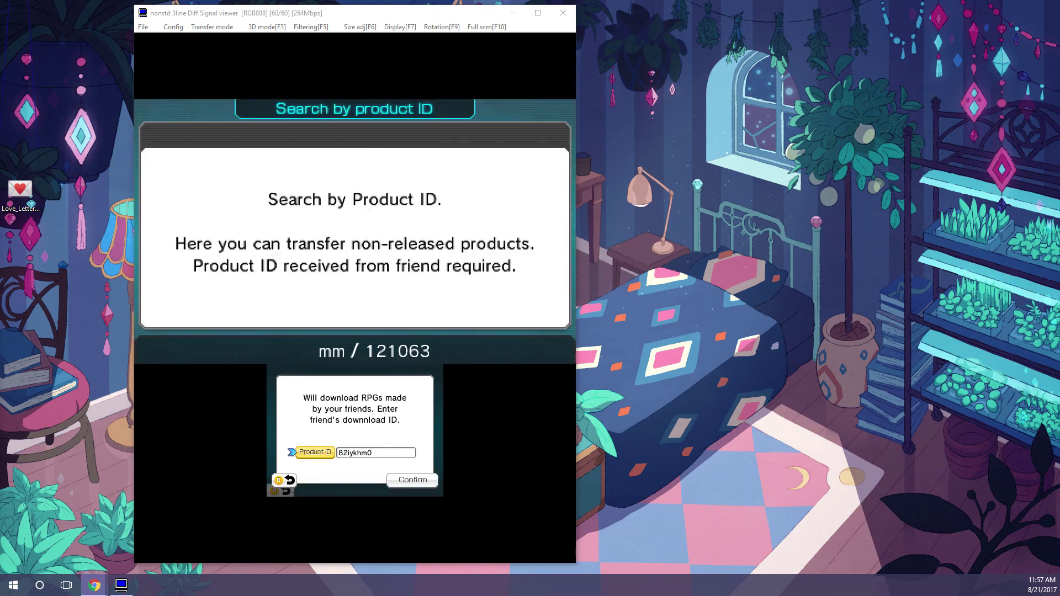
key(Return)
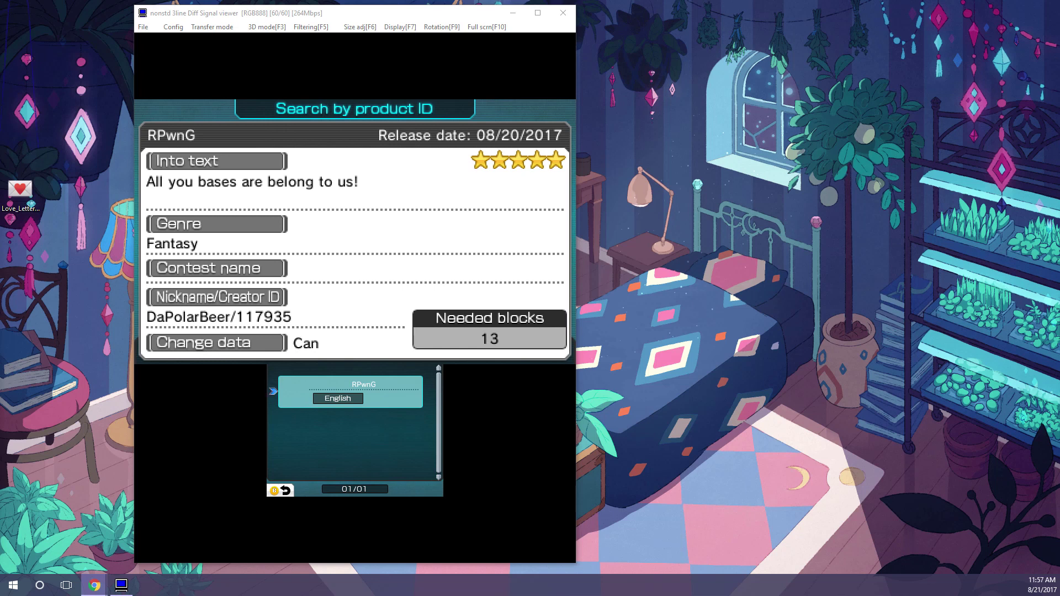
key(Return)
key(Return)
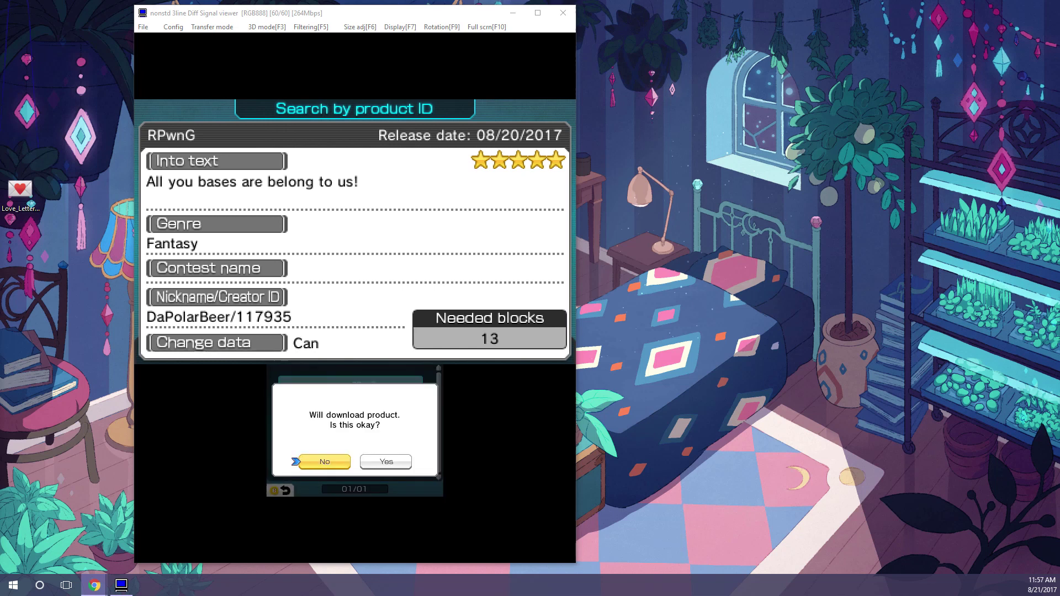
key(Right)
key(Return)
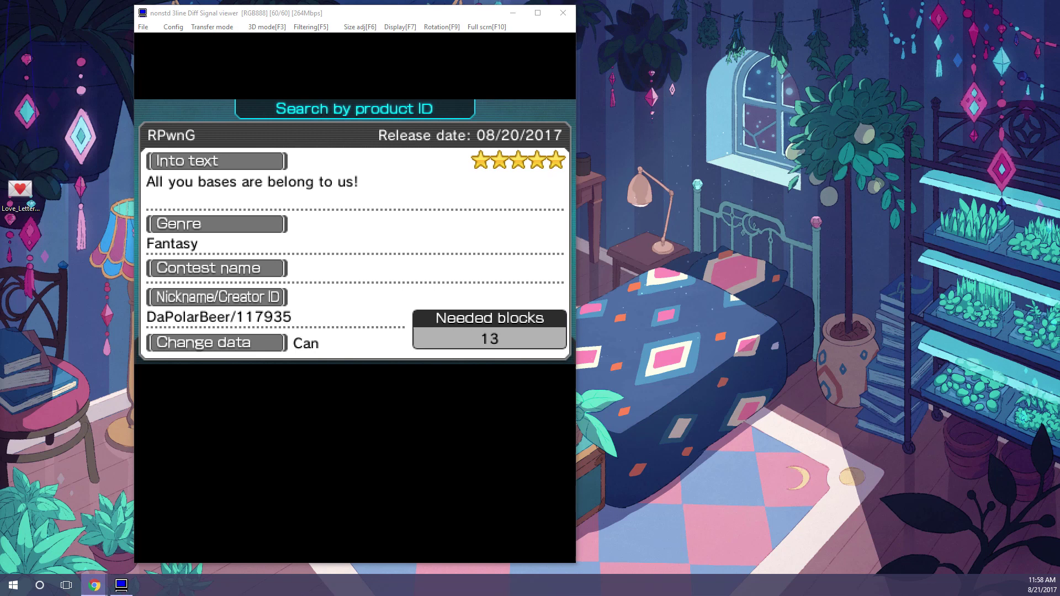
key(Return)
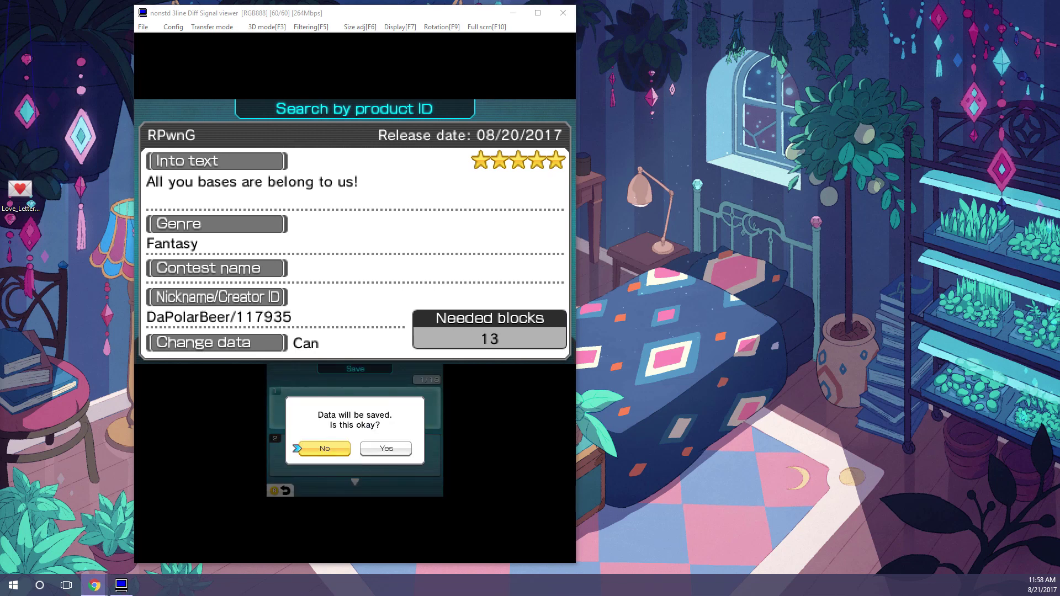
key(Return)
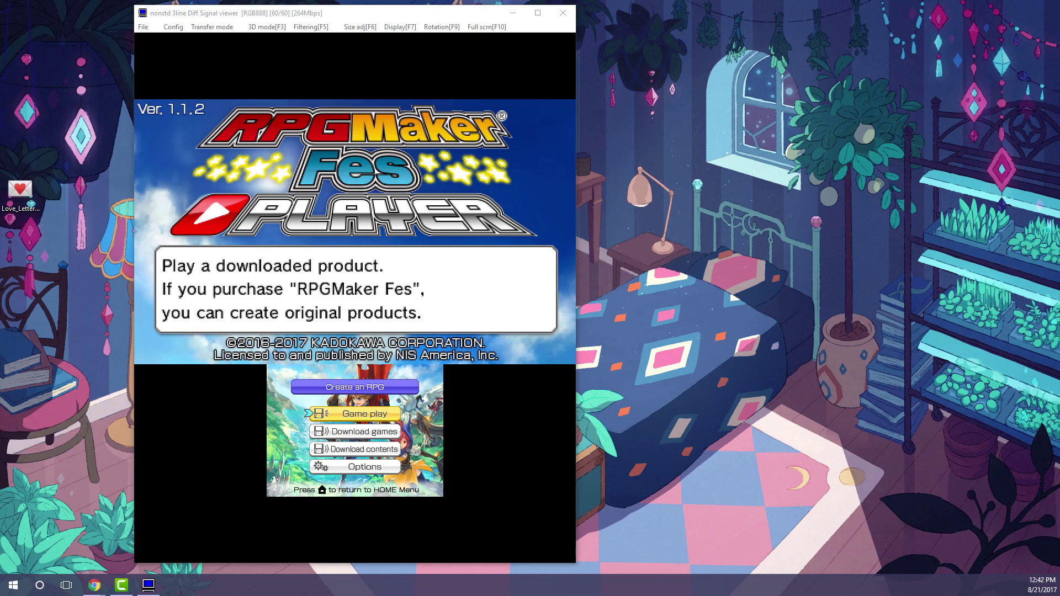
- Open the Game play load screen to confirm RPwnG occupies slot 1
key(Return)
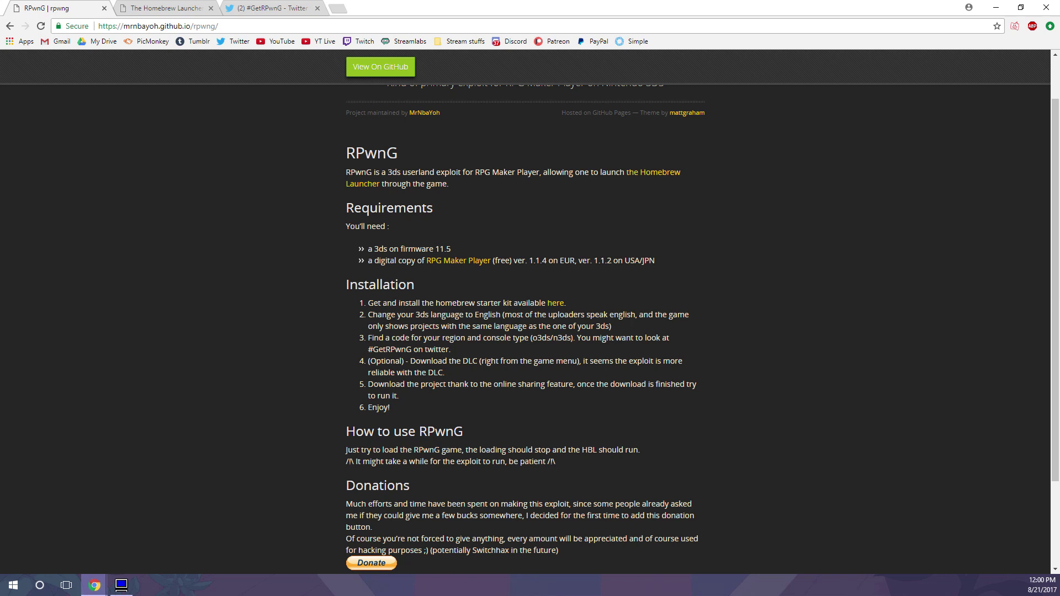
- On the Homebrew Launcher page, scroll to the Otherapp/ropbin payloads section and read its explanation
click(168, 8)
scroll(479, 331, down, 5)
scroll(479, 334, down, 15)
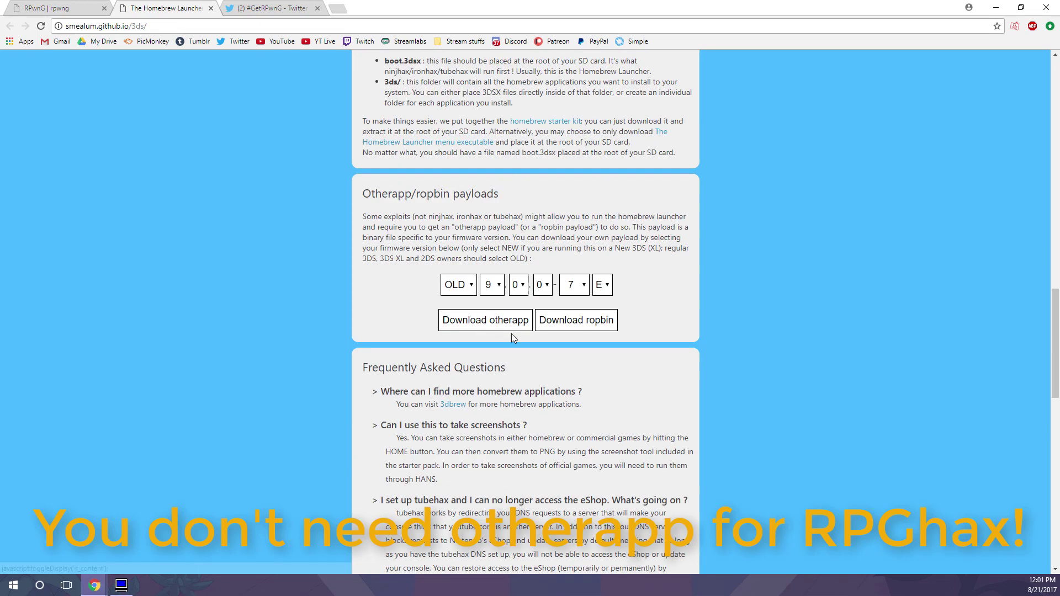
drag(671, 331, 348, 188)
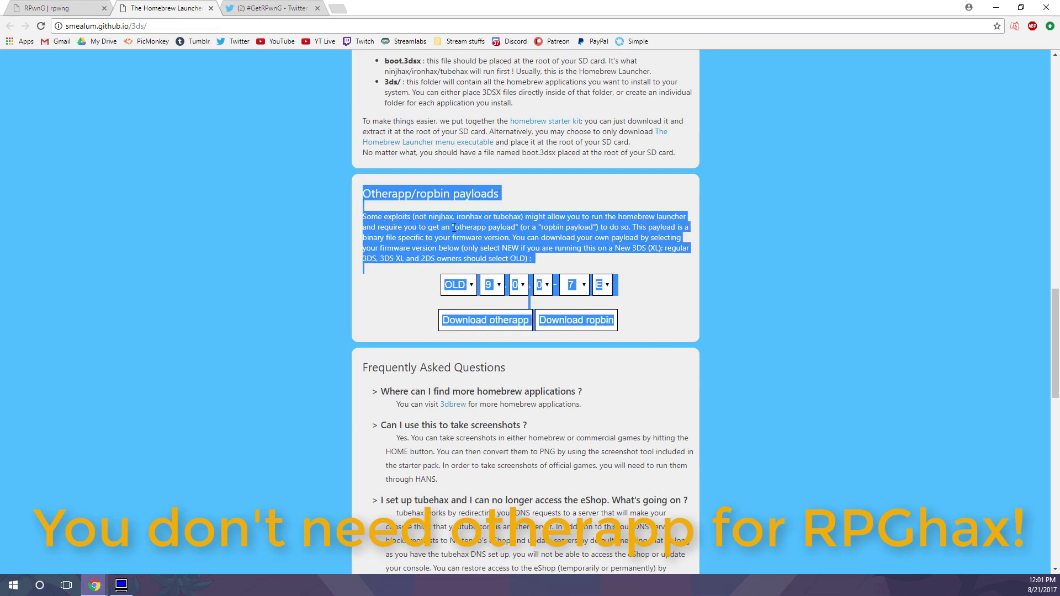
click(630, 240)
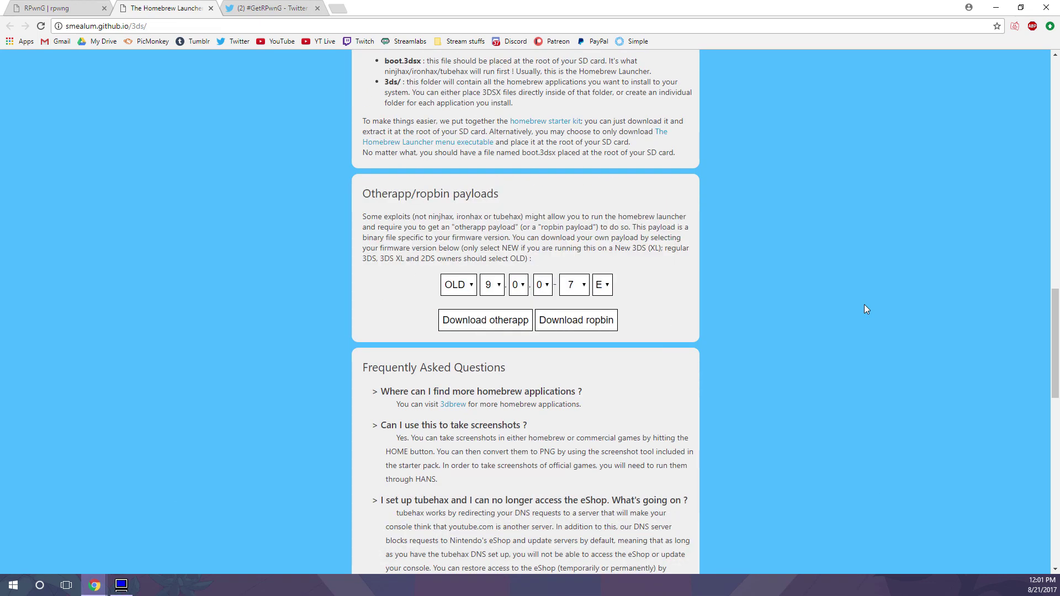